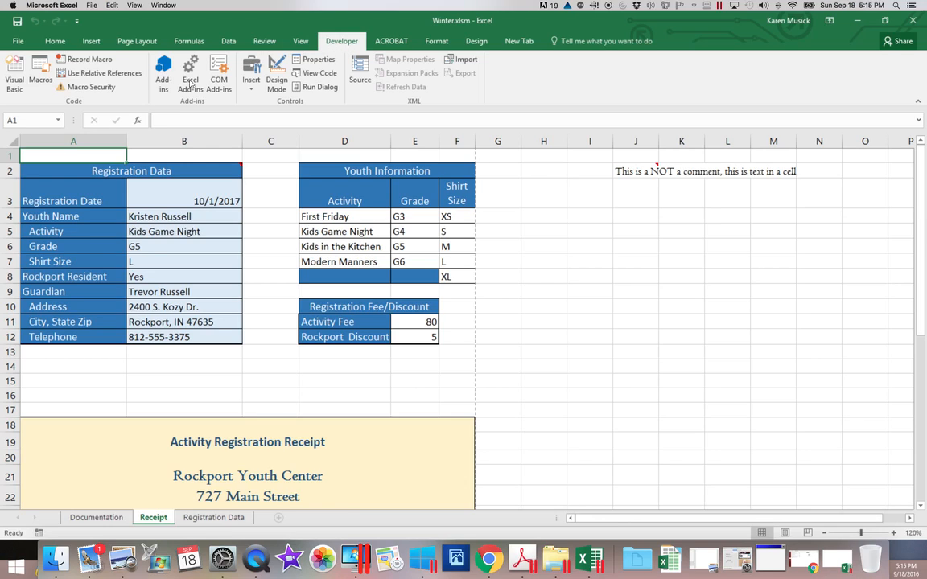
Step: Check the existing macros, and set up a new macro recording named TransferData with shortcut Ctrl+t, stored in This Workbook
click(40, 80)
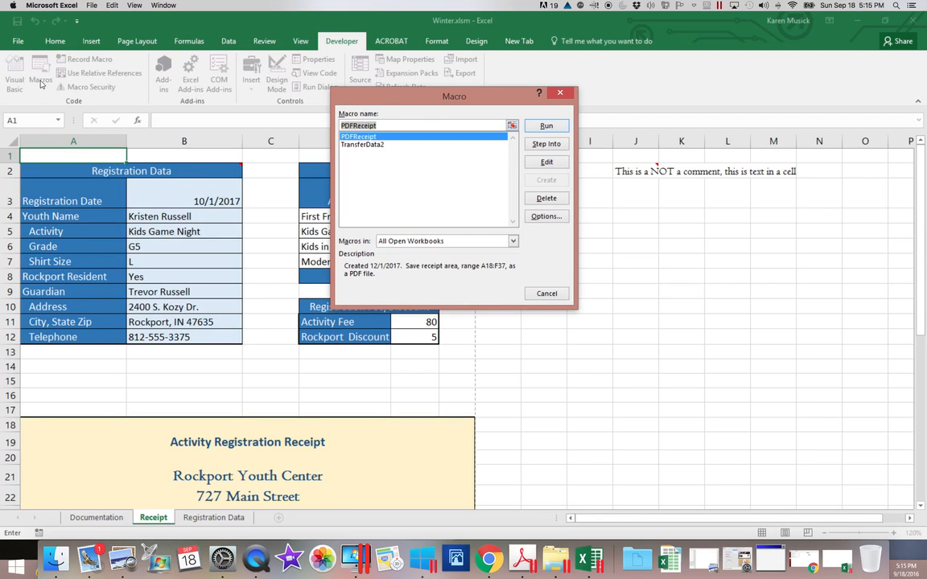
click(537, 293)
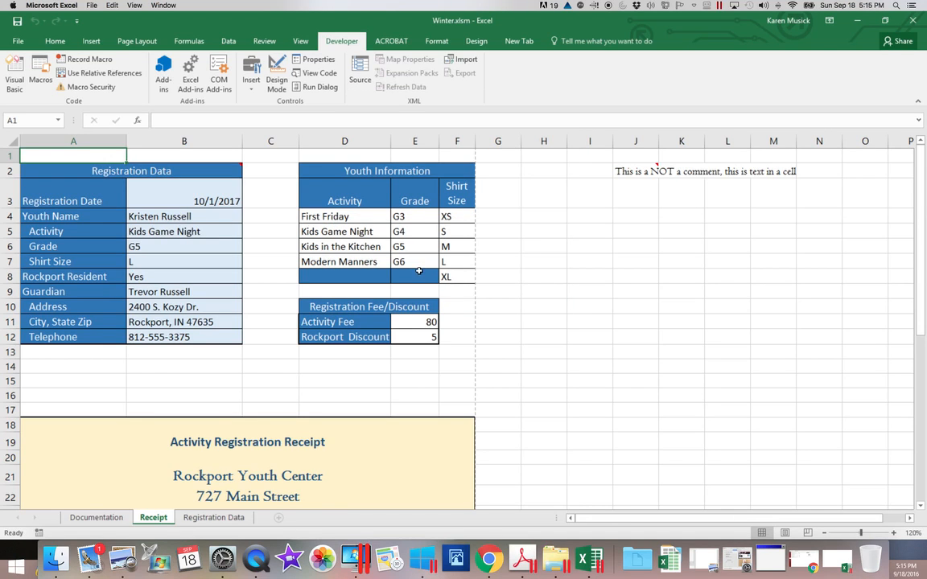
click(96, 60)
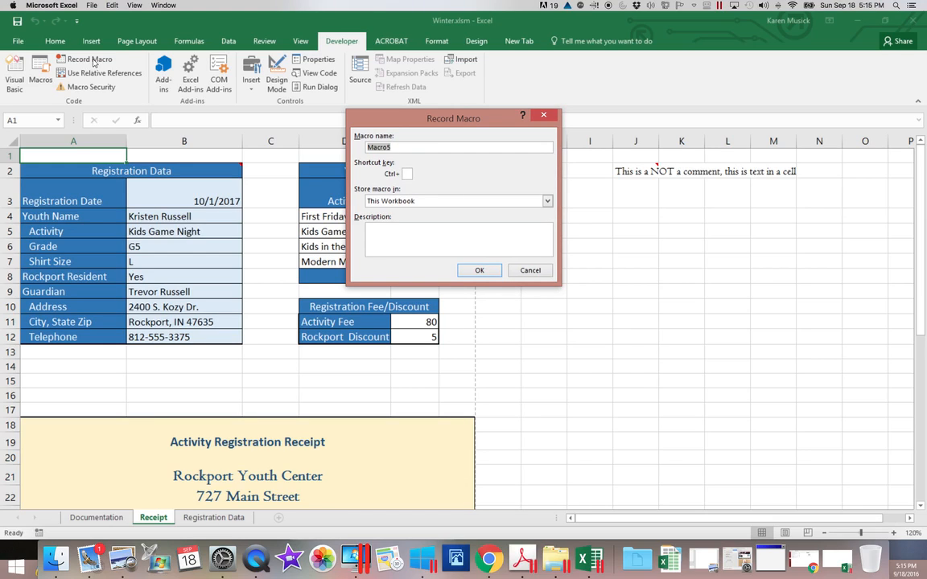
text(TransferData)
key(Tab)
text(t)
key(Tab)
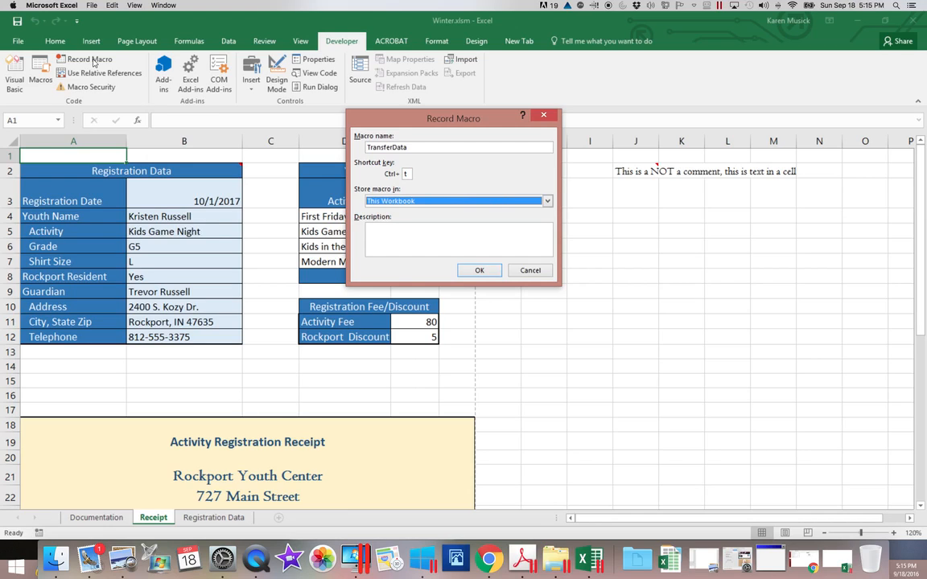
key(Tab)
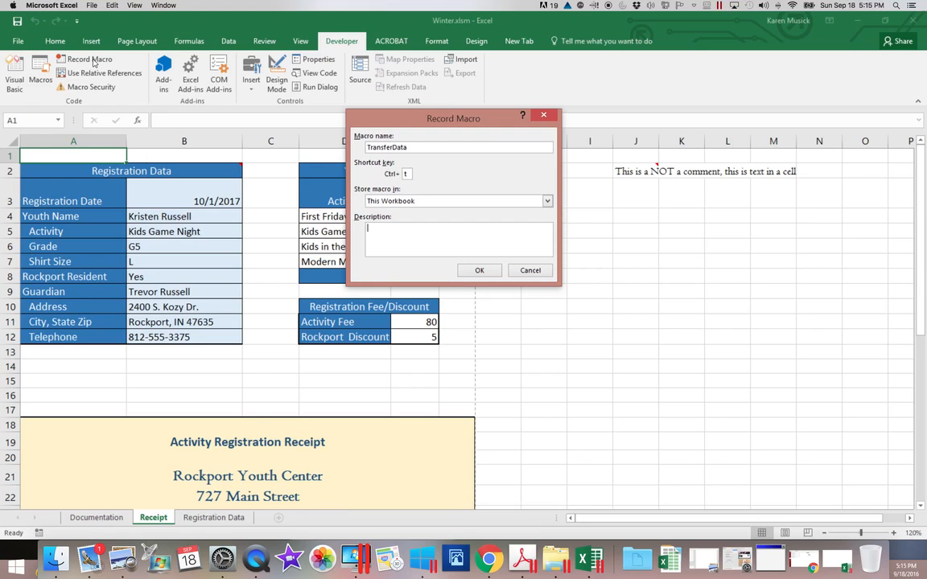
Step: Describe the macro as 'Created 12/1/2017. Copy values in the Transfer Area in the Receipt worksheet to the Registration Data worksheet. Uses RELATIVE REFERENCES.' and start recording
text(Created 12/1/2017.  Copy valu)
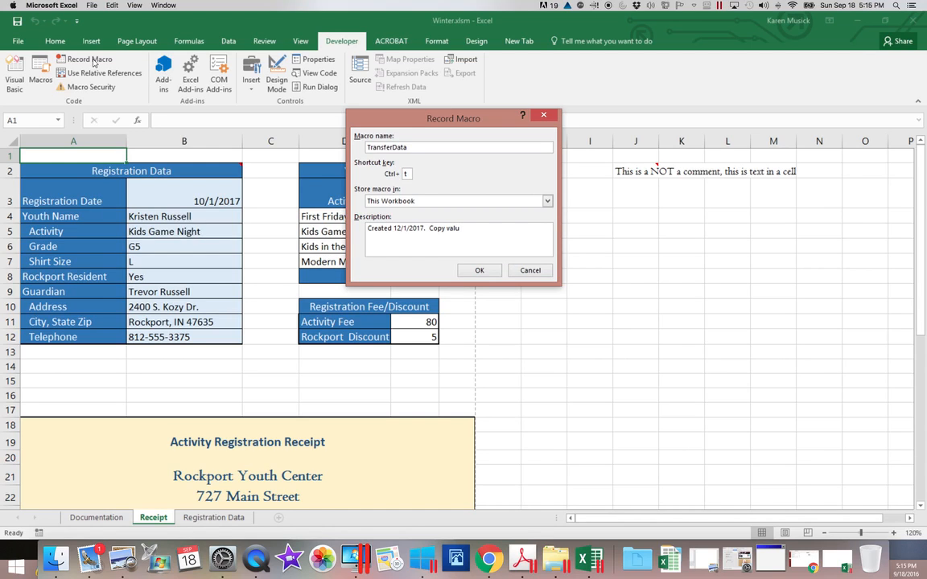
text(es in the Transfer Area in the Re cel)
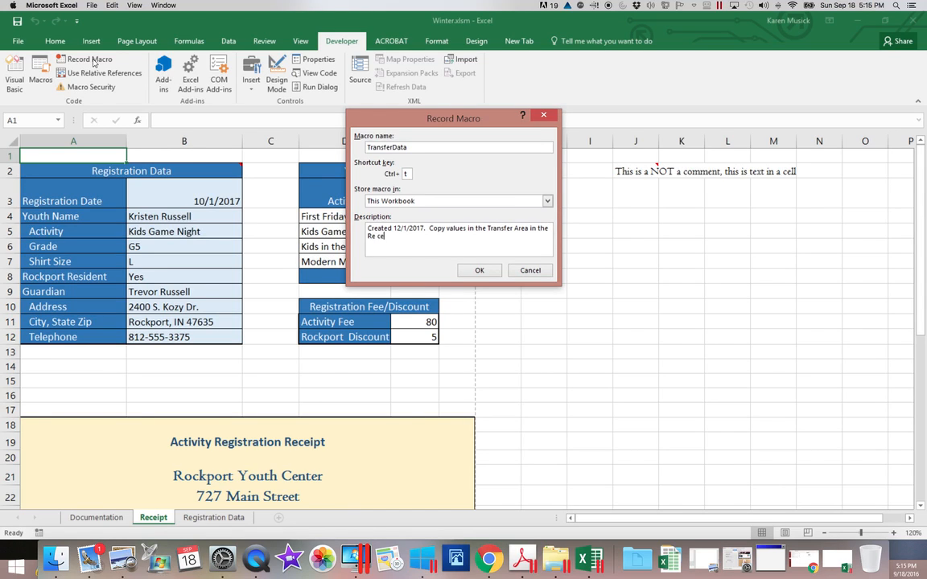
key(BackSpace)
key(BackSpace)
key(BackSpace)
key(BackSpace)
text(ceipt worksheet to the Registration Data)
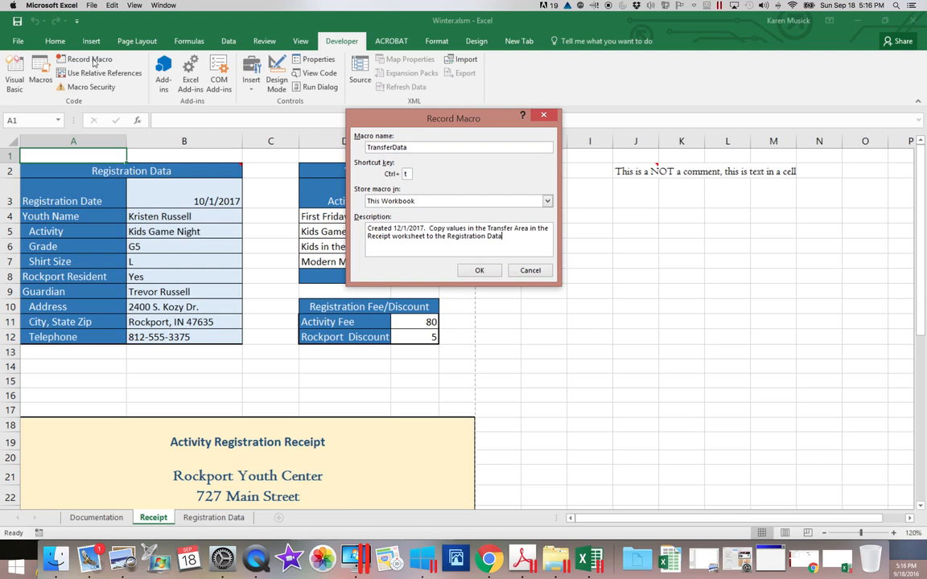
text( worksheet.  )
text(Uses RE)
text(LAT)
text(IVE REFER)
text(ENCES)
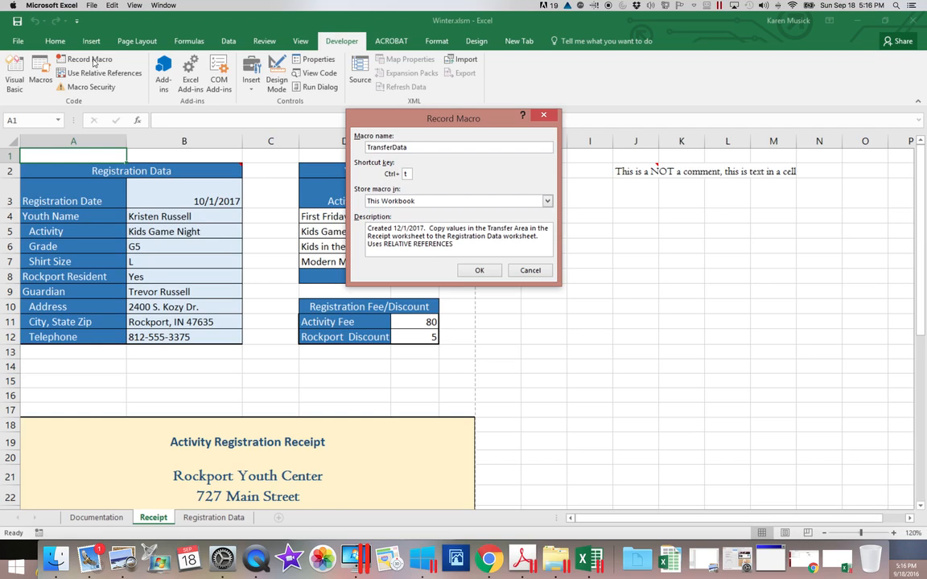
text(.)
click(479, 270)
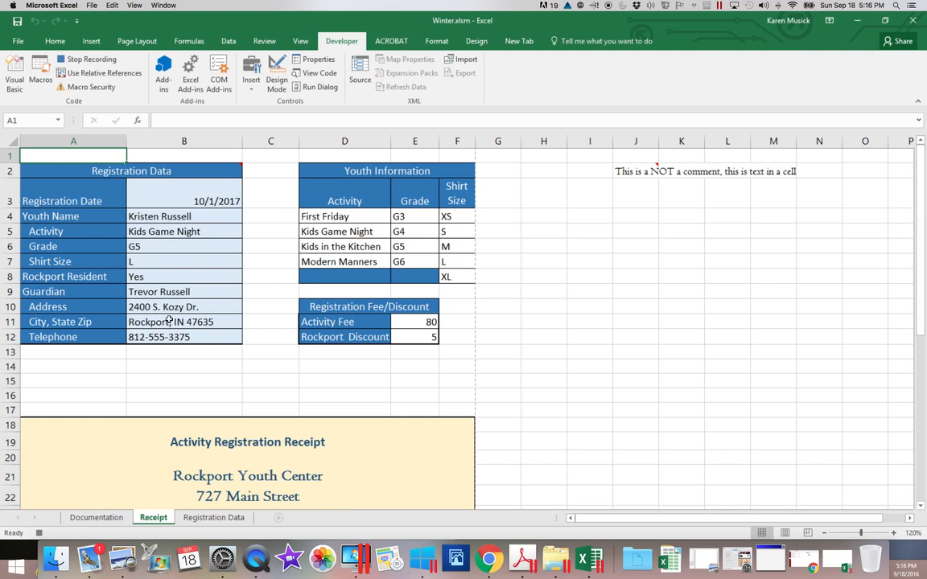
Step: Copy the Transfer Area row A40:F40 on the Receipt worksheet
scroll(829, 411, down, 7)
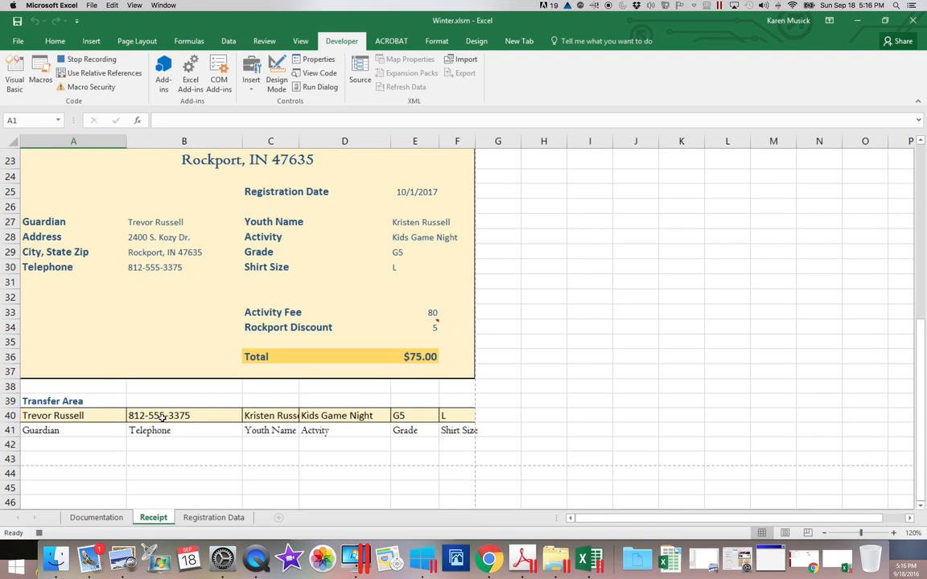
click(105, 415)
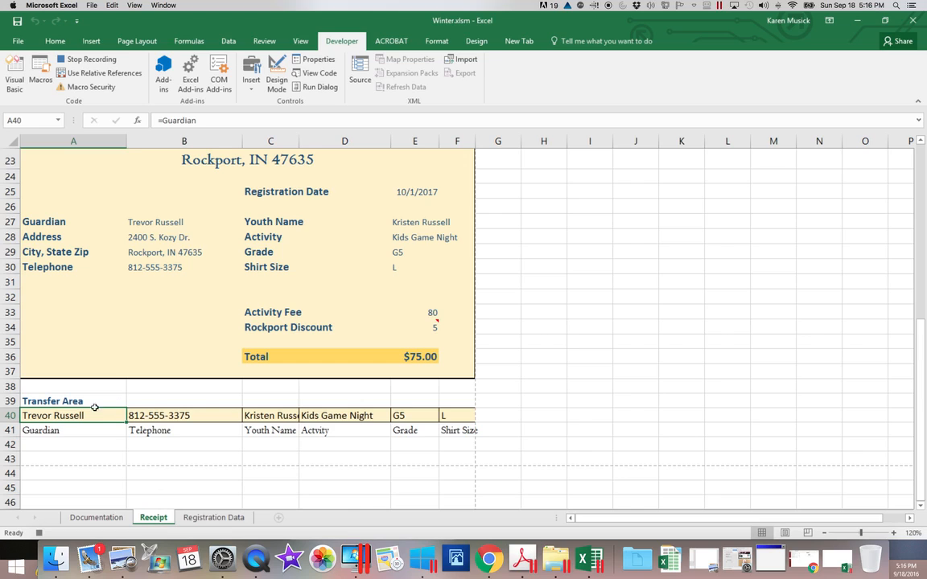
drag(88, 415, 466, 416)
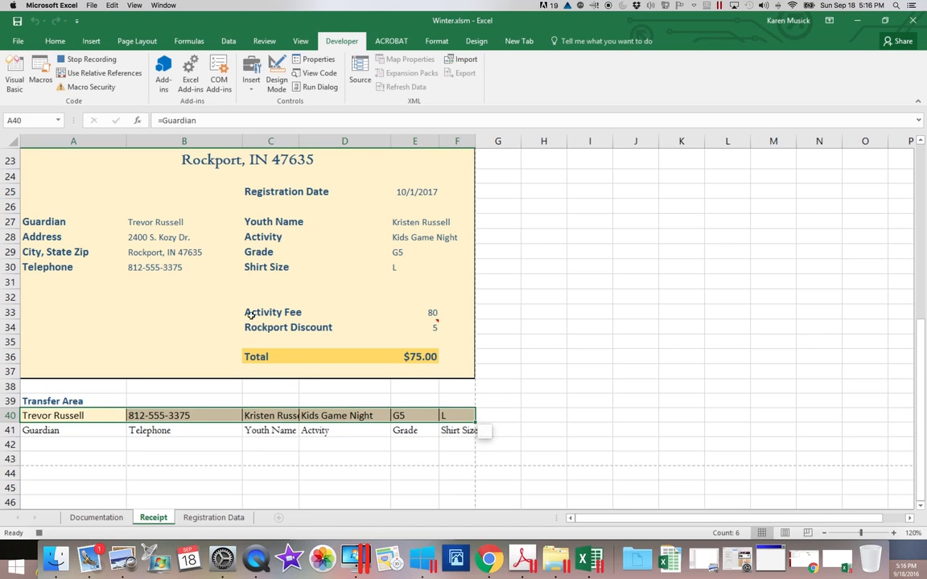
click(52, 41)
click(45, 74)
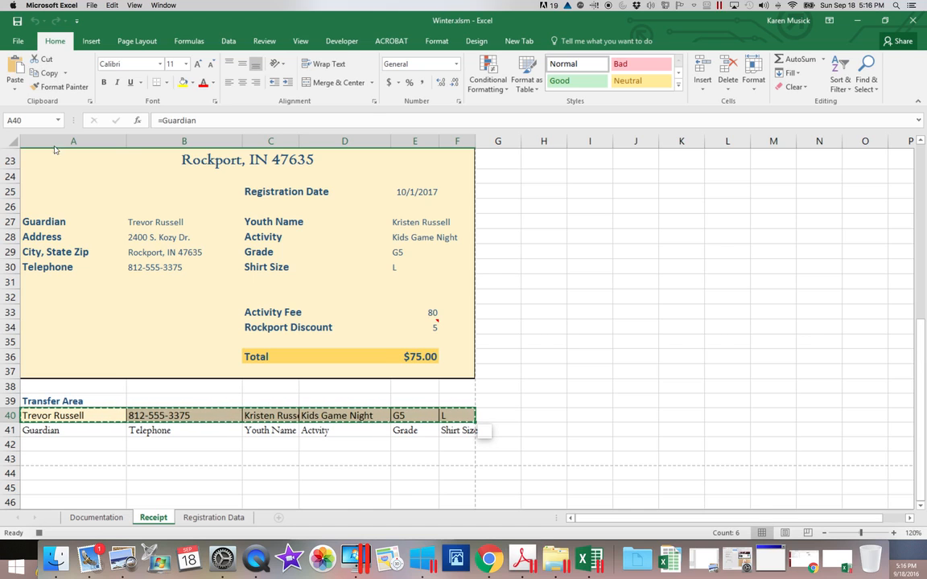
Step: On the Registration Data worksheet, select A1 and jump to the last filled cell in the Guardian column
click(213, 519)
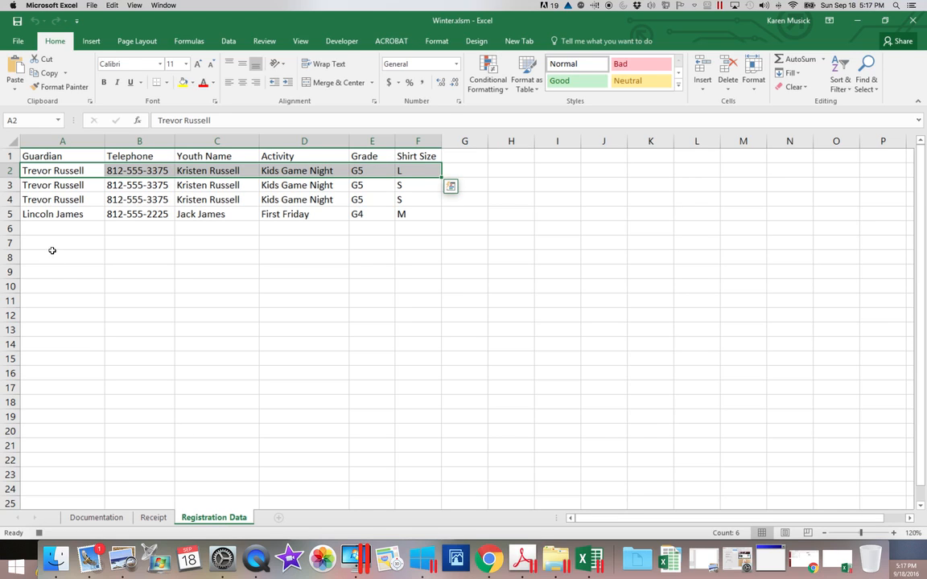
click(54, 153)
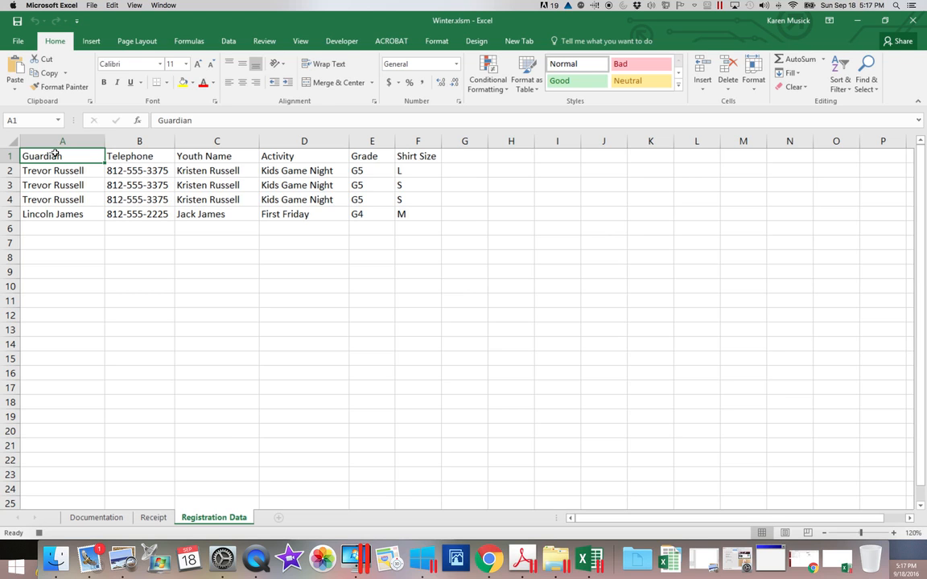
key(ctrl+Down)
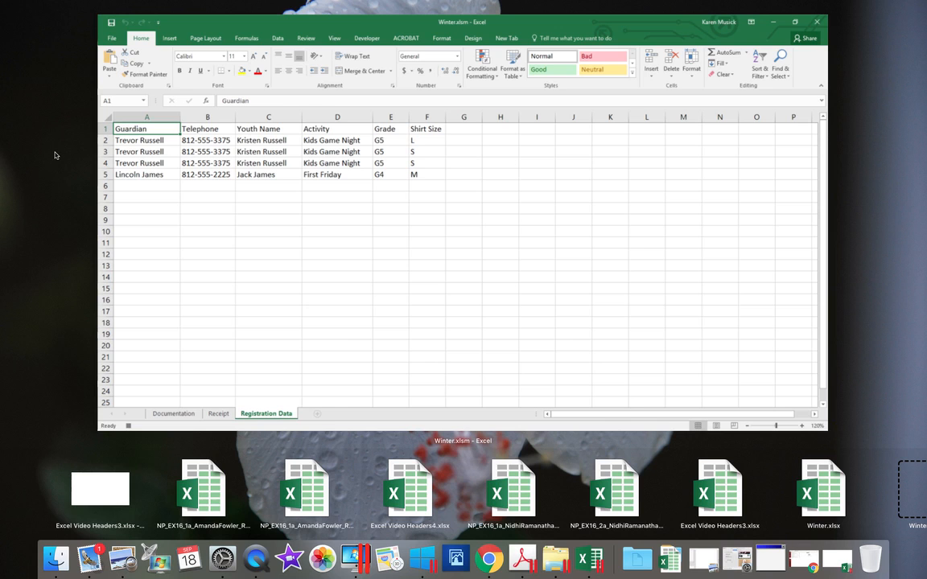
key(ctrl+Down)
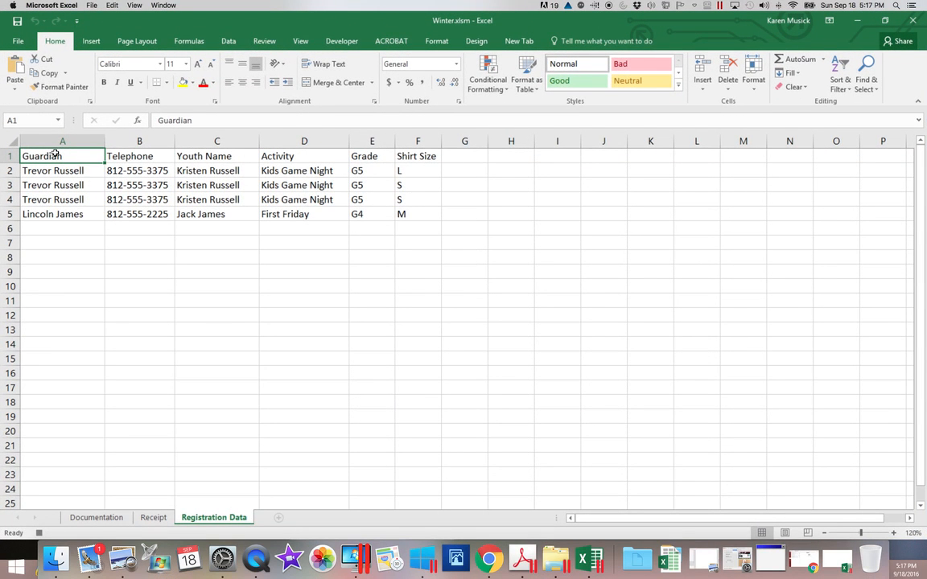
key(End)
key(Down)
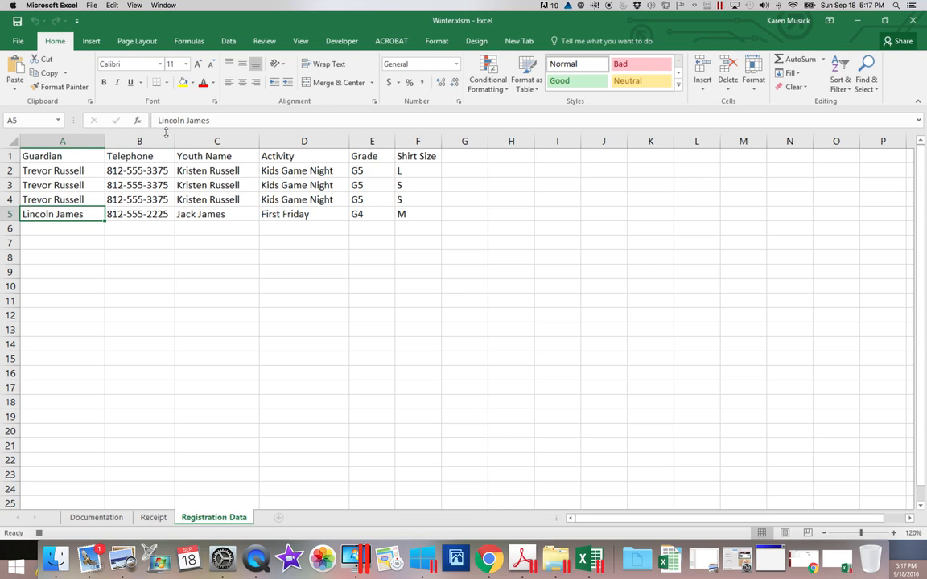
Step: Turn on relative references, move one cell down to the empty cell A6, and turn relative references off again
click(341, 39)
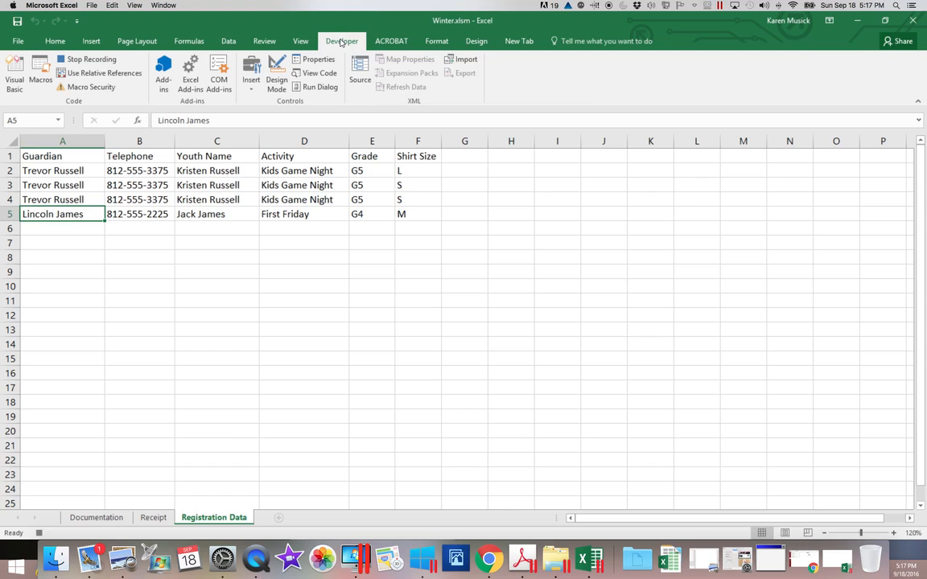
click(126, 74)
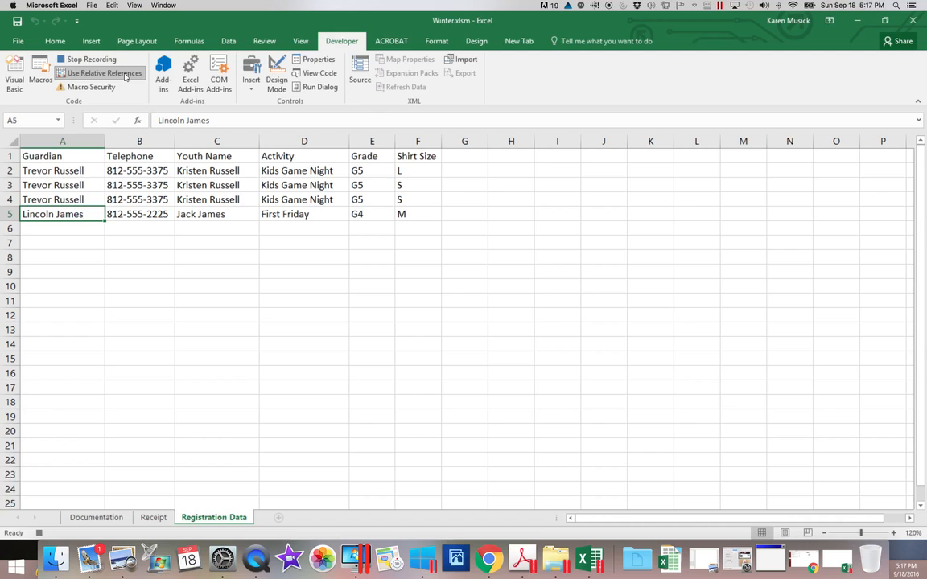
key(Down)
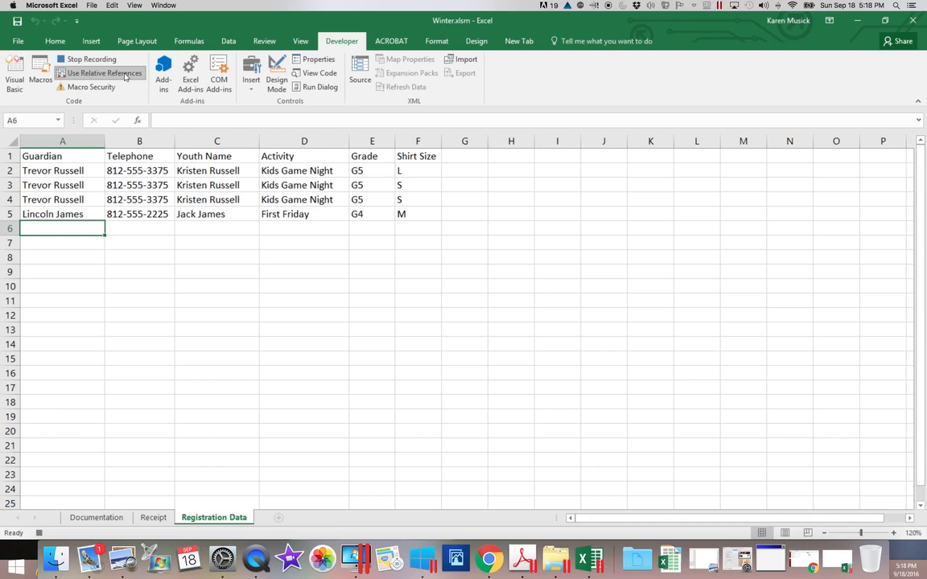
click(125, 75)
Step: Paste the copied Transfer Area row as values only, starting at cell A6 of the Registration Data worksheet
click(55, 41)
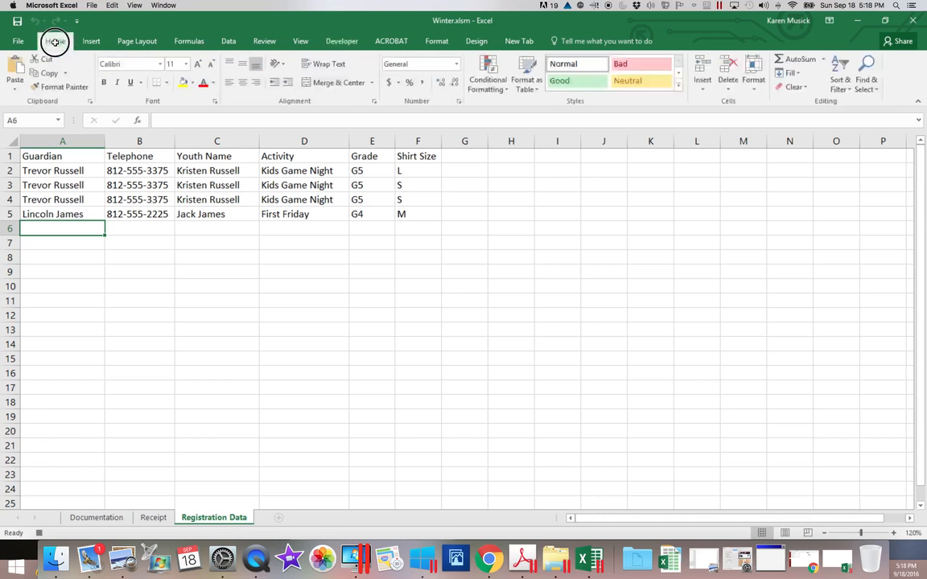
click(15, 84)
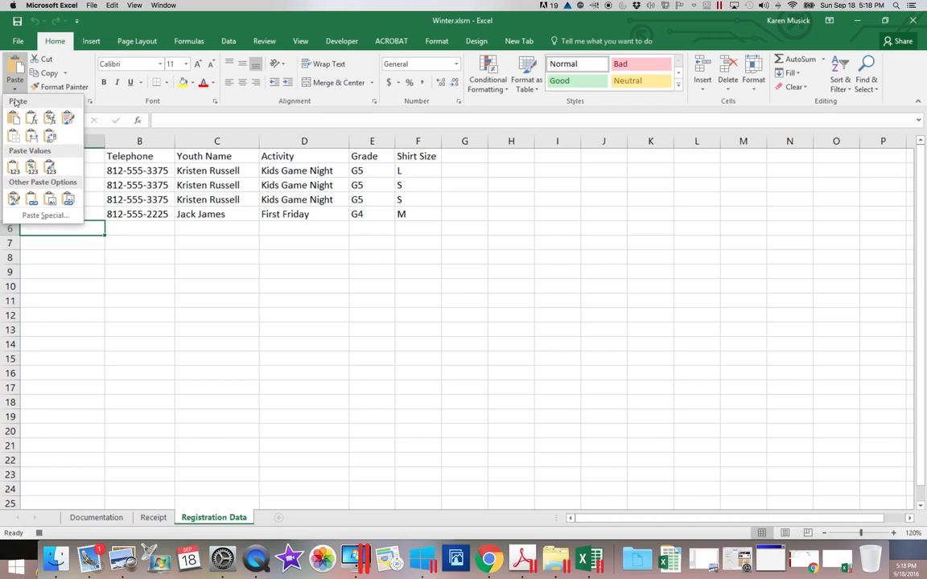
click(12, 169)
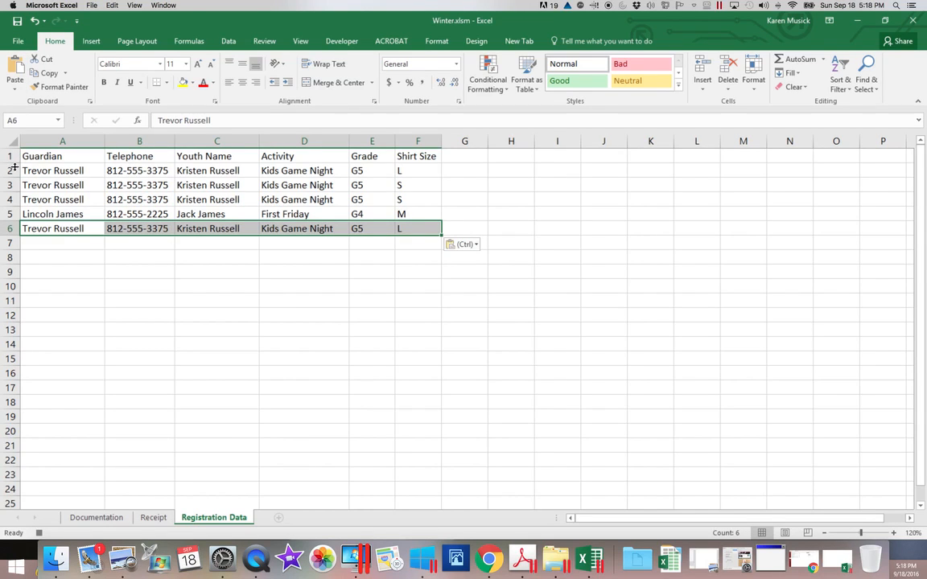
Step: Return to cell A1 of the Receipt worksheet and stop the macro recording
click(152, 520)
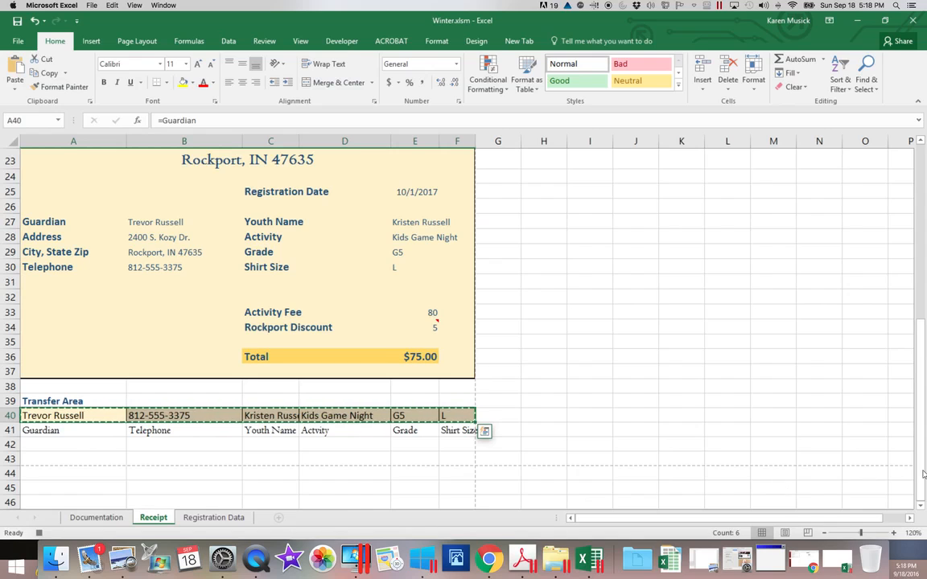
drag(922, 403, 916, 239)
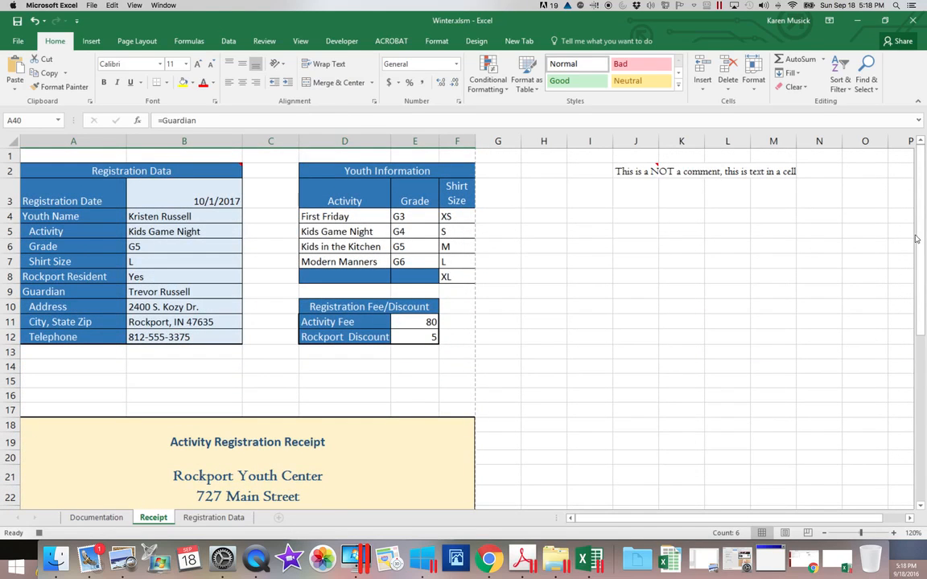
click(94, 156)
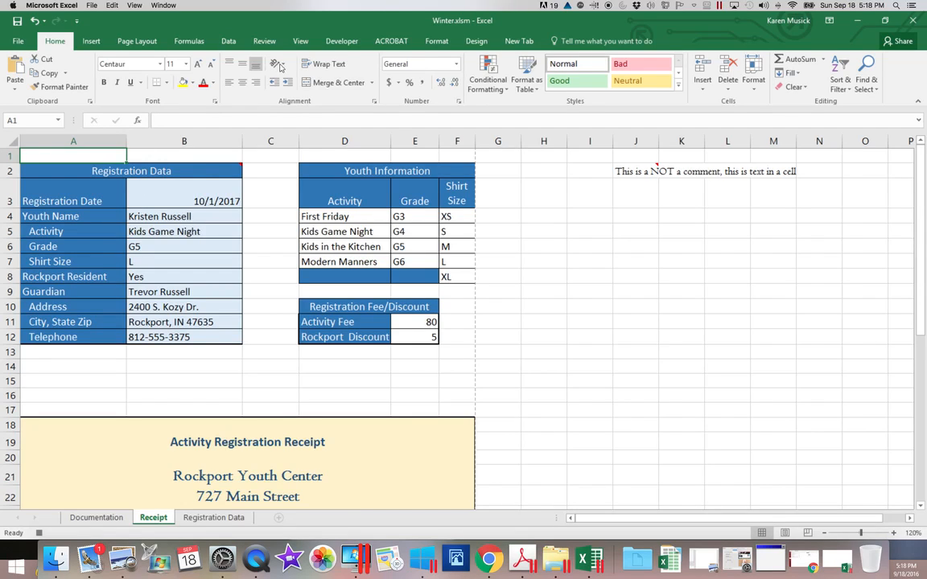
click(347, 41)
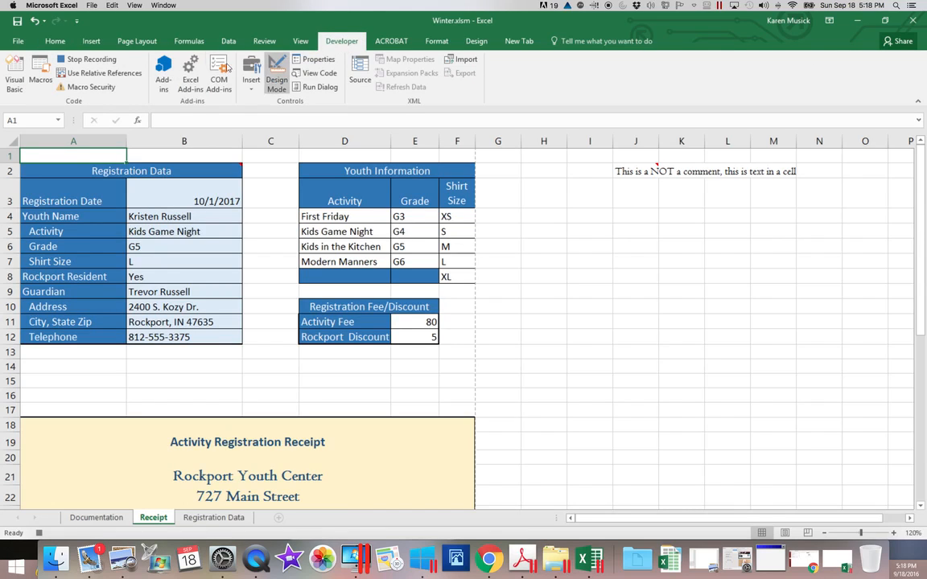
click(103, 58)
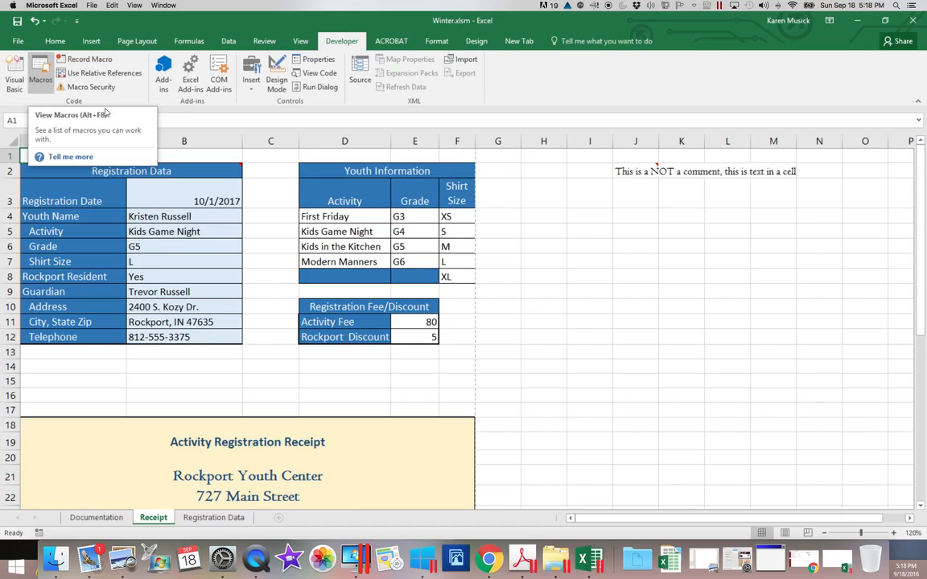
Step: In the Receipt worksheet's registration data, set Grade to G6 and Shirt Size to S
click(188, 248)
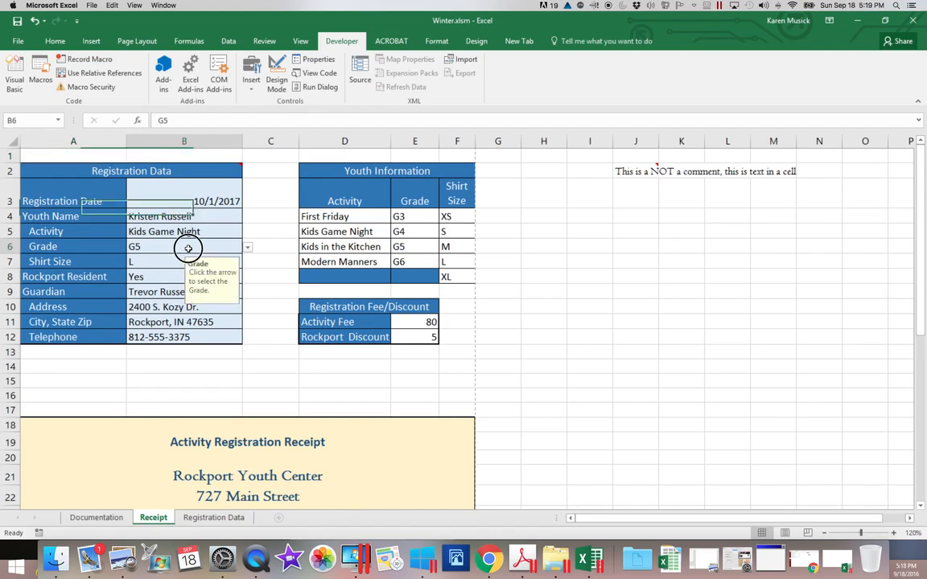
click(247, 247)
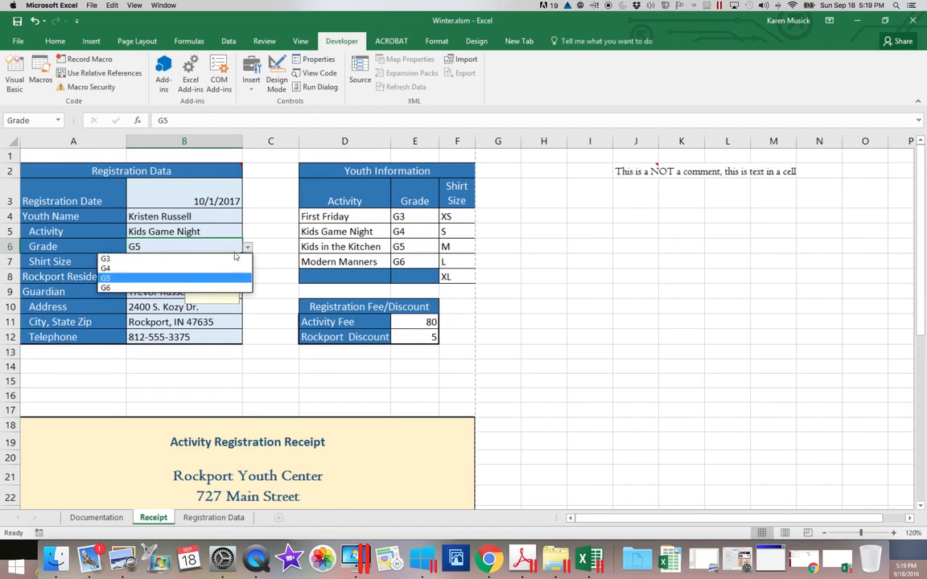
click(190, 287)
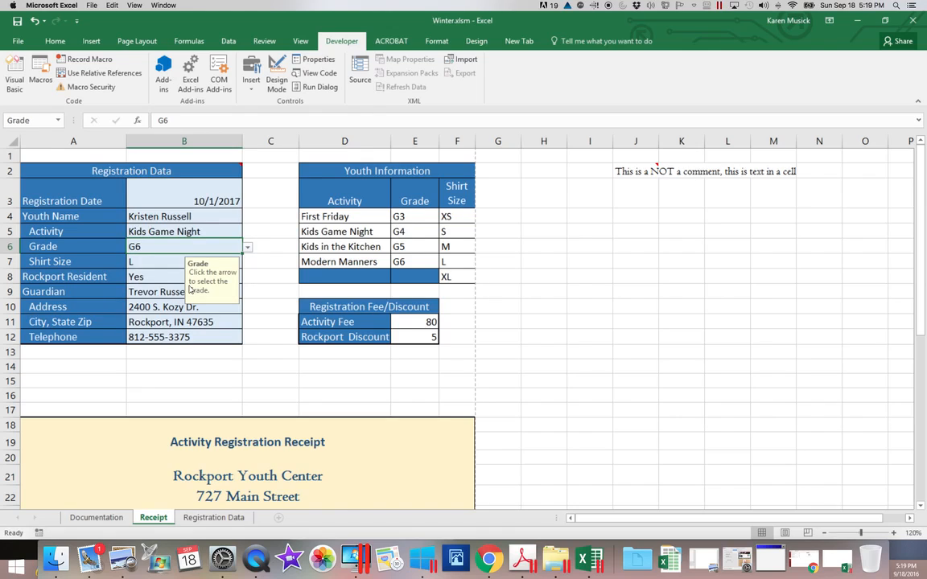
click(165, 262)
click(248, 264)
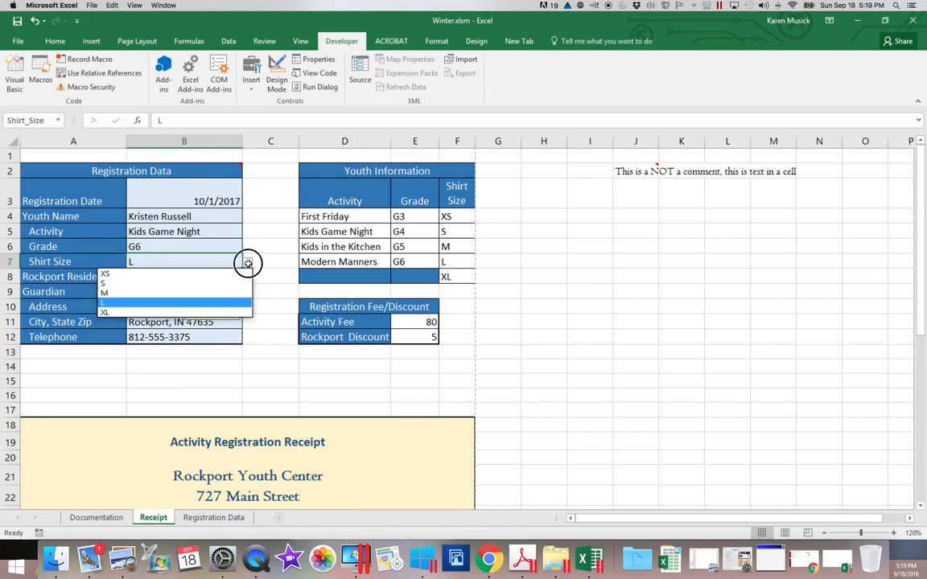
click(182, 284)
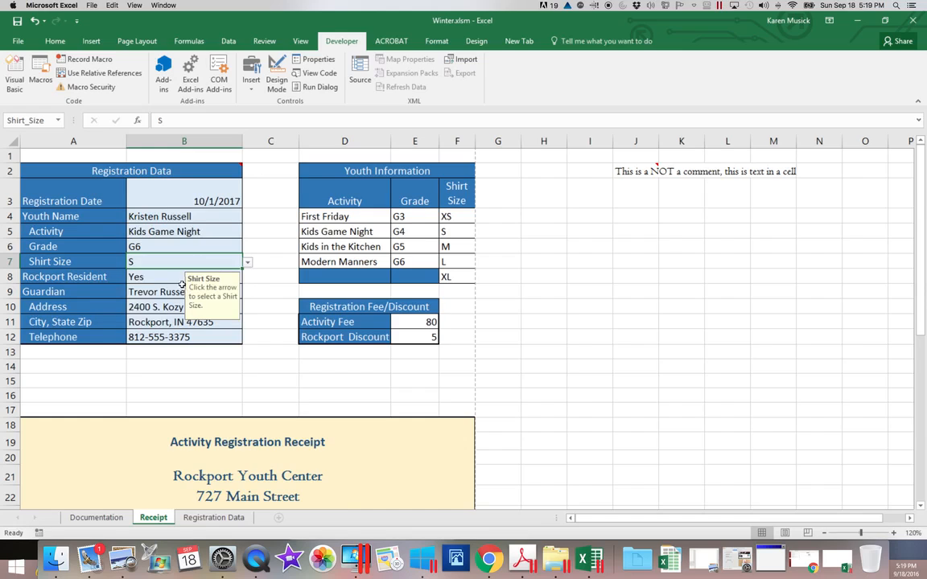
Step: Run the TransferData macro and check the transferred row in the Registration Data worksheet
click(285, 282)
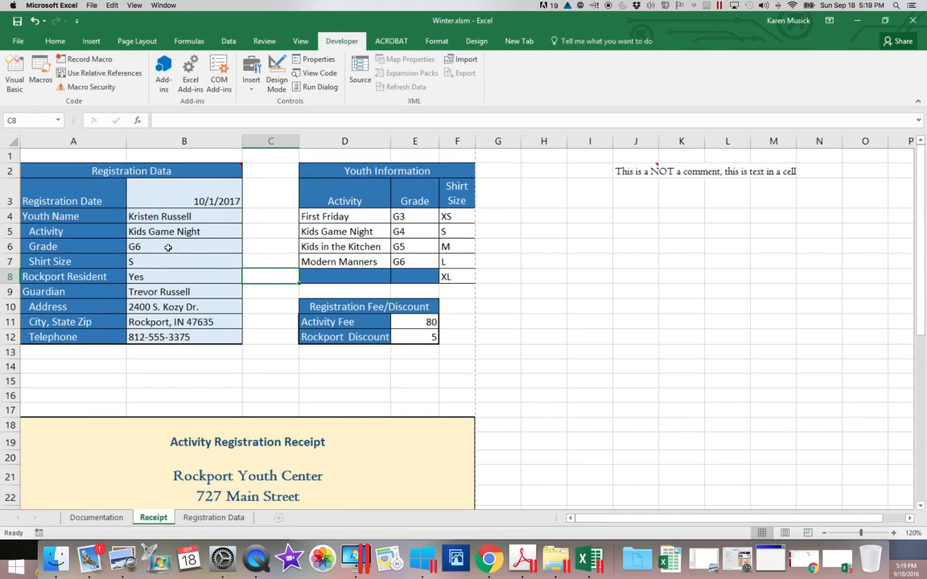
click(40, 72)
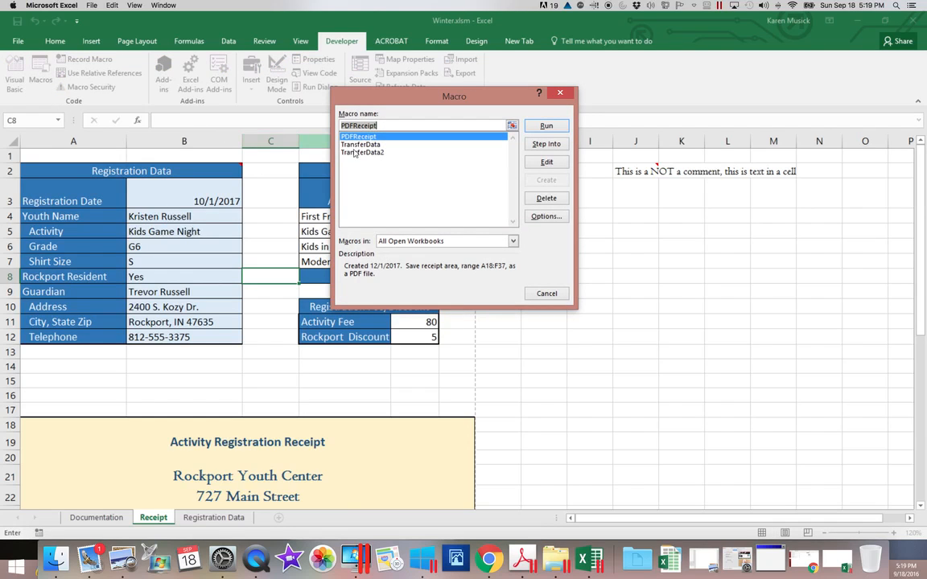
click(359, 145)
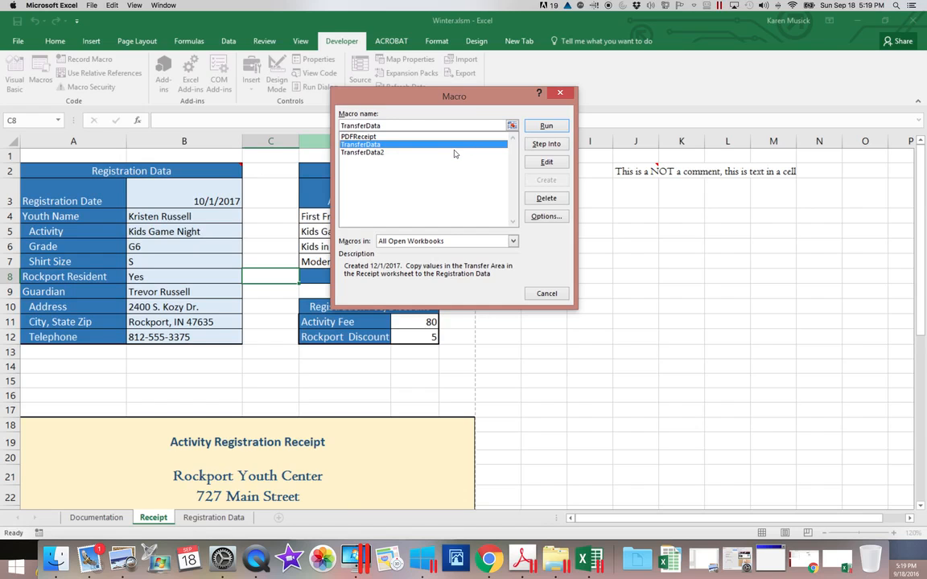
click(547, 127)
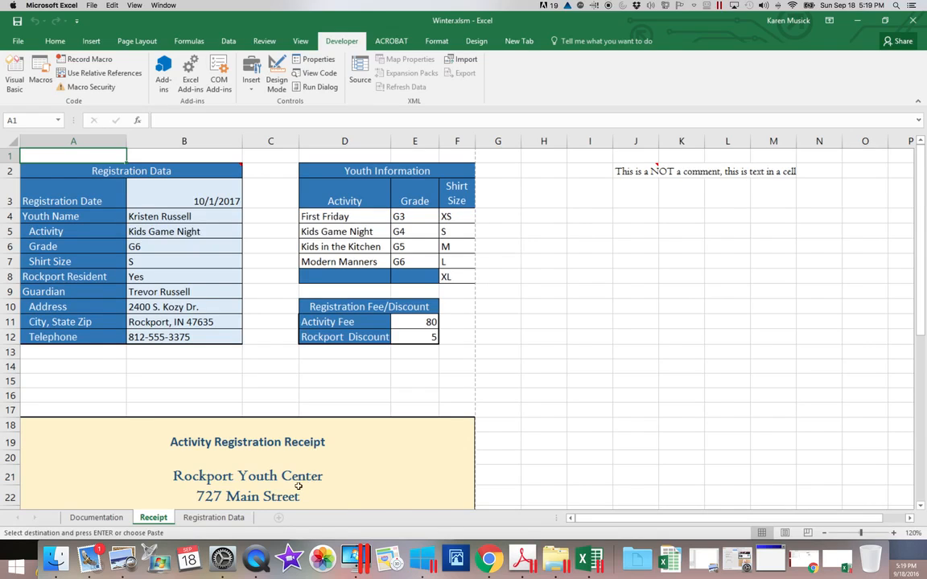
click(229, 520)
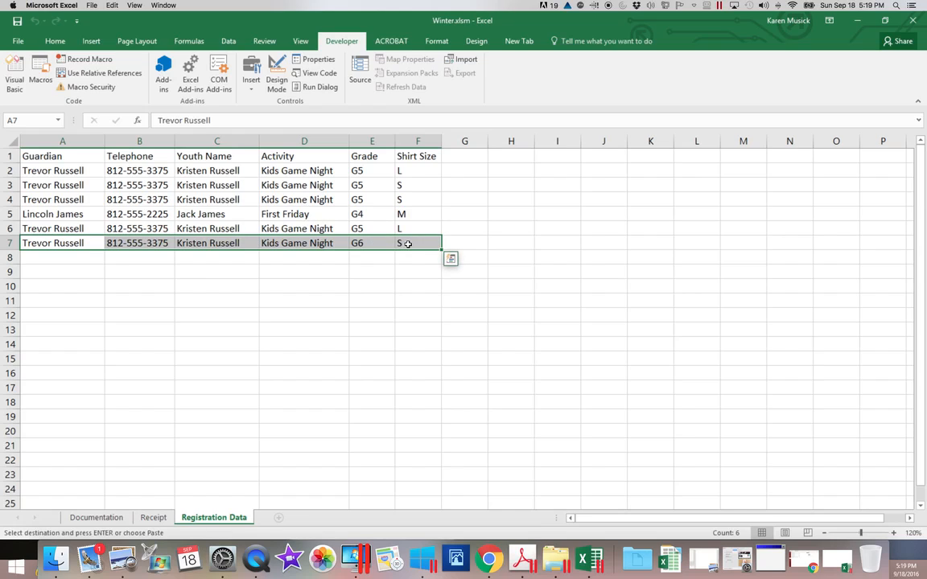
Step: In the Receipt worksheet, add an "a" to the end of the youth's first name and set Activity to Modern Manners
click(154, 519)
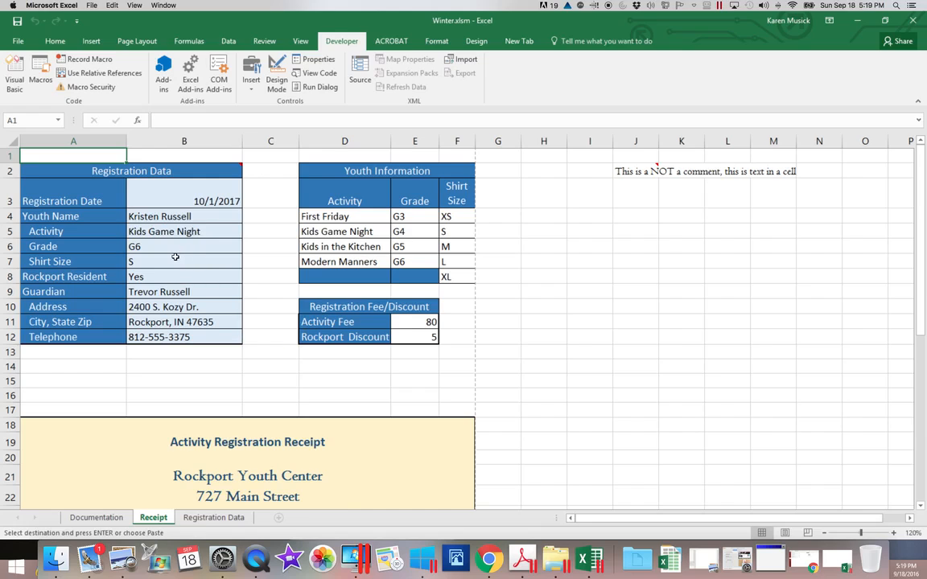
click(144, 204)
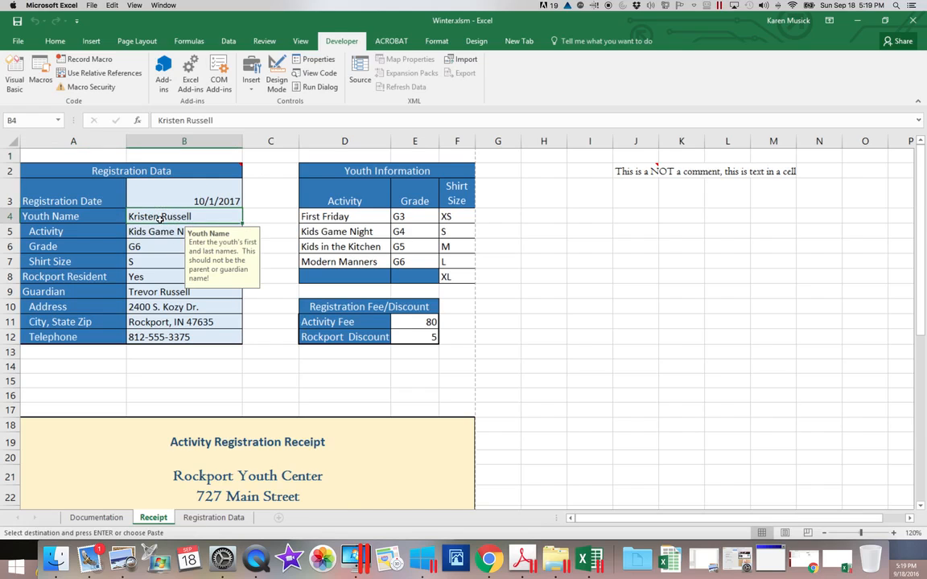
click(187, 120)
text(a)
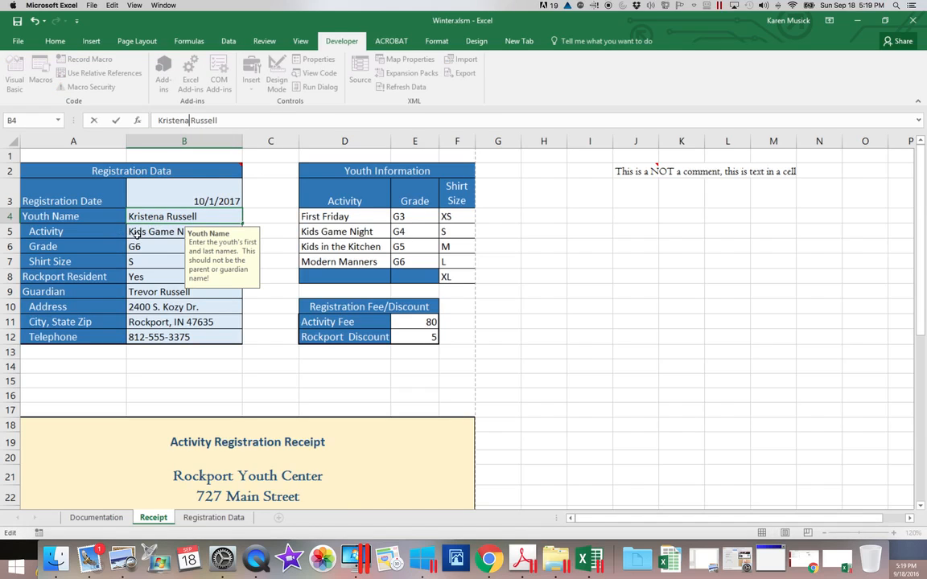
click(141, 231)
click(247, 233)
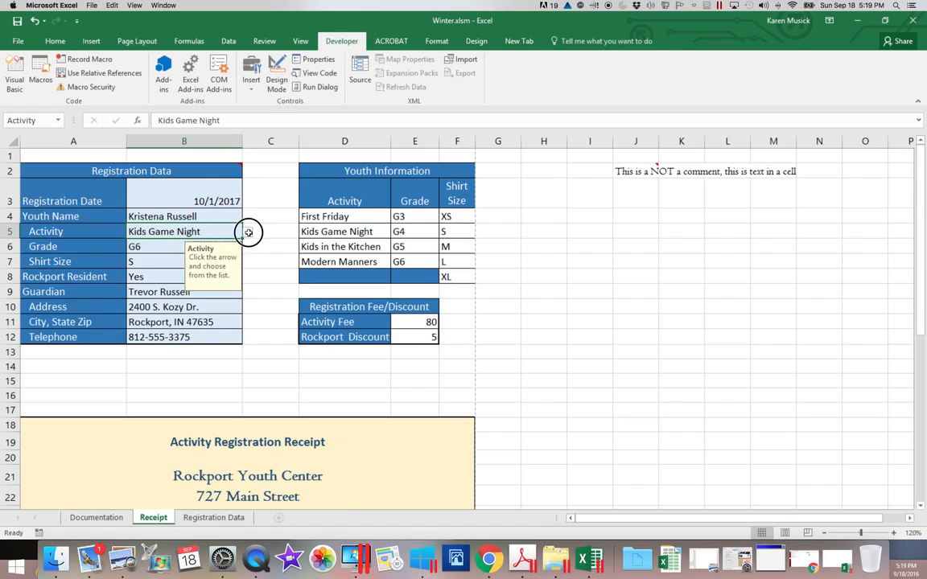
click(186, 274)
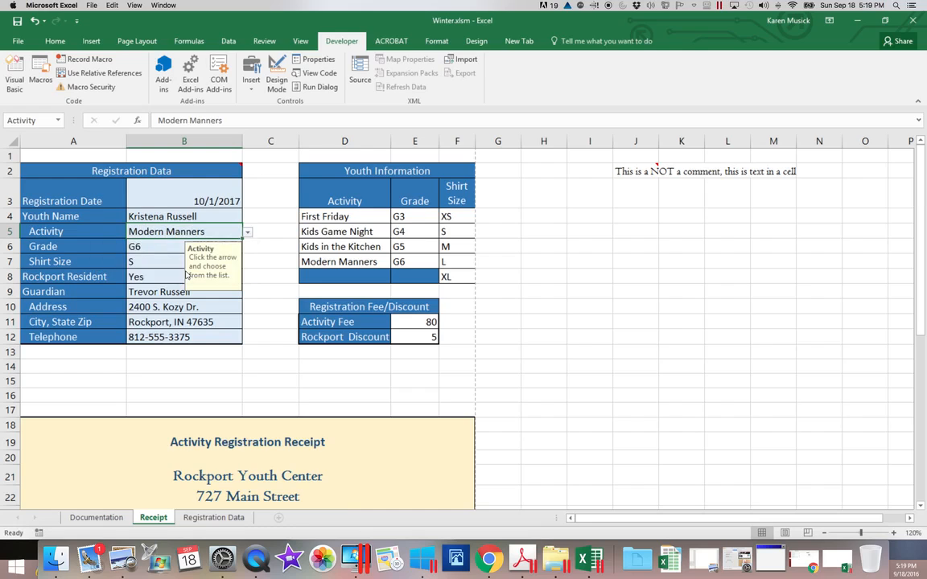
Step: Set the registration's Grade to G4 and its Shirt Size to XS
click(164, 248)
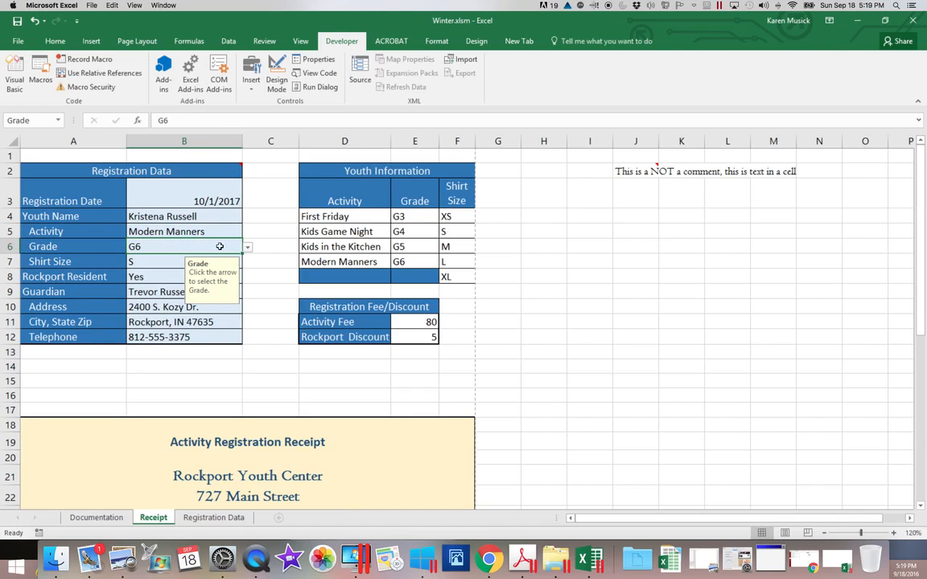
click(248, 247)
click(167, 268)
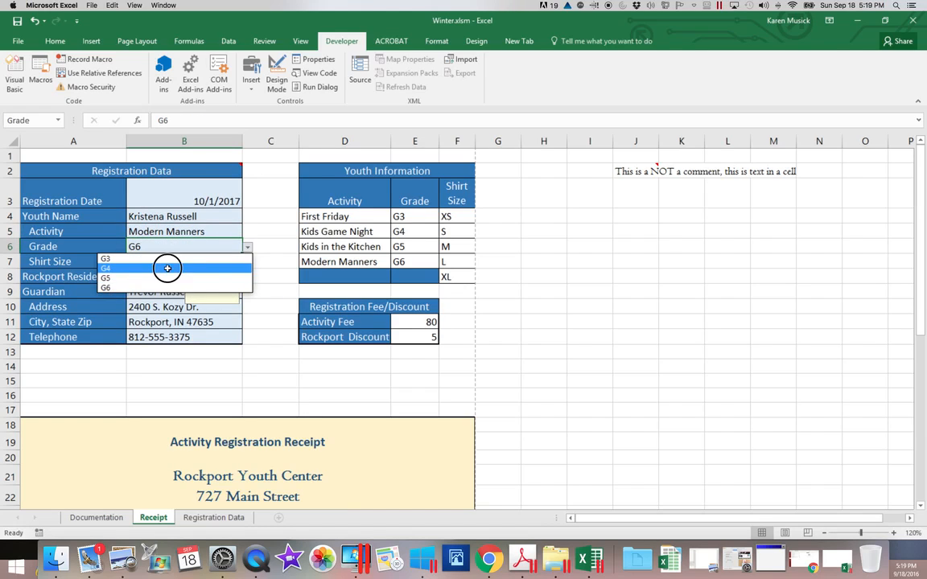
click(164, 266)
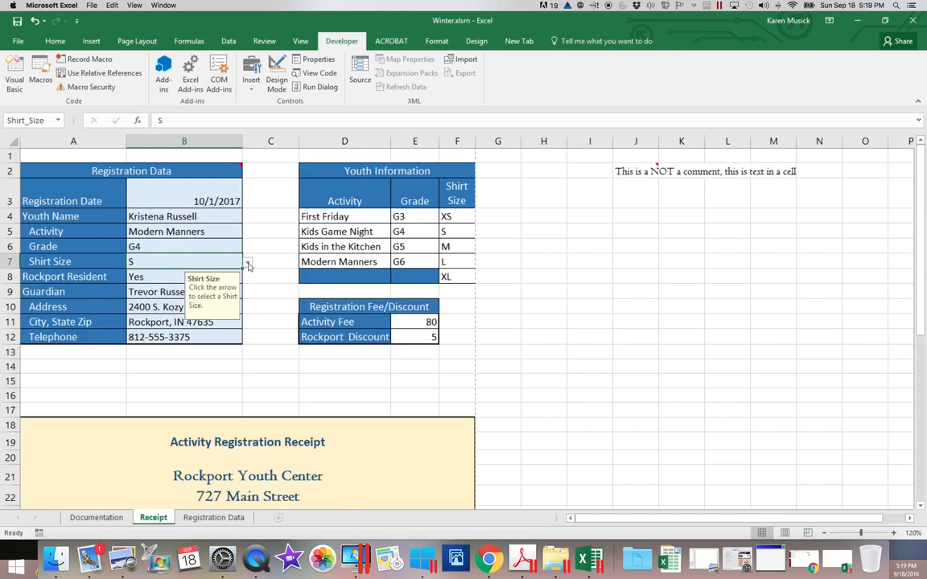
click(245, 264)
click(169, 274)
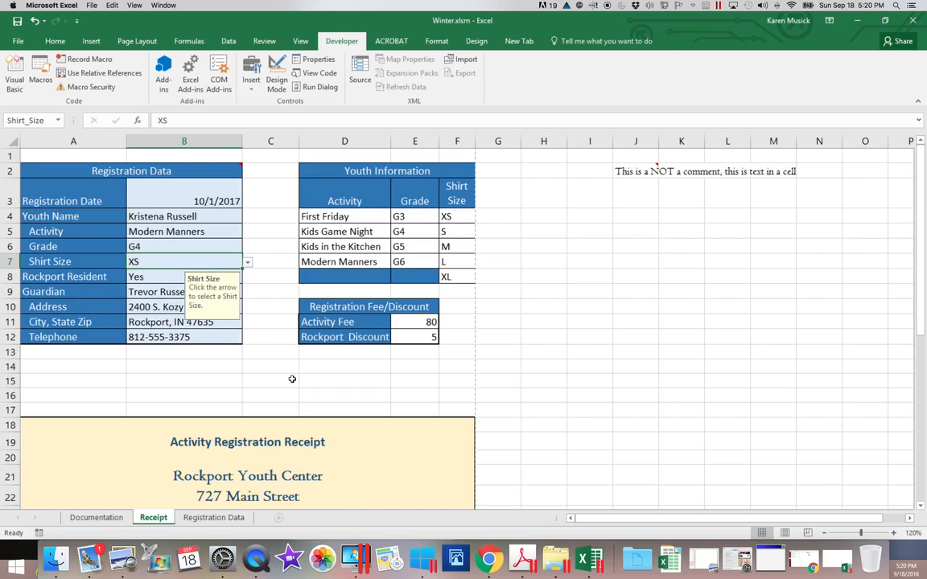
Step: Run the TransferData macro again with the changed entries and check the last row of the Registration Data worksheet
key(ctrl+shift+r)
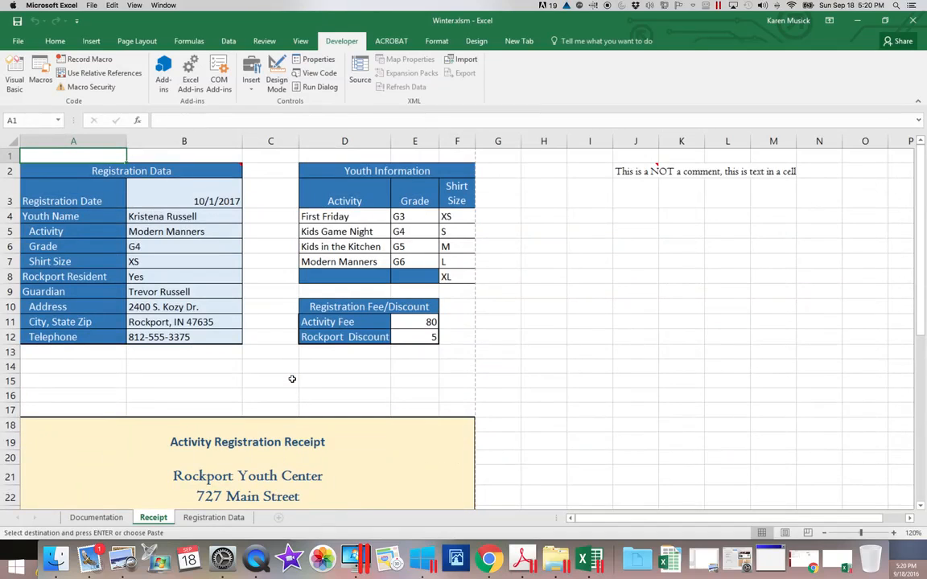
scroll(282, 386, right, 3)
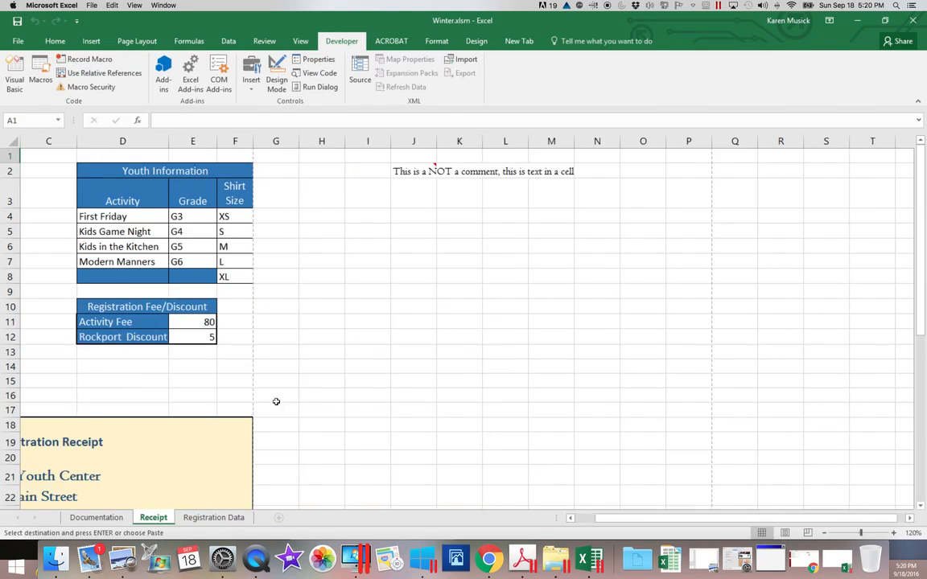
click(231, 518)
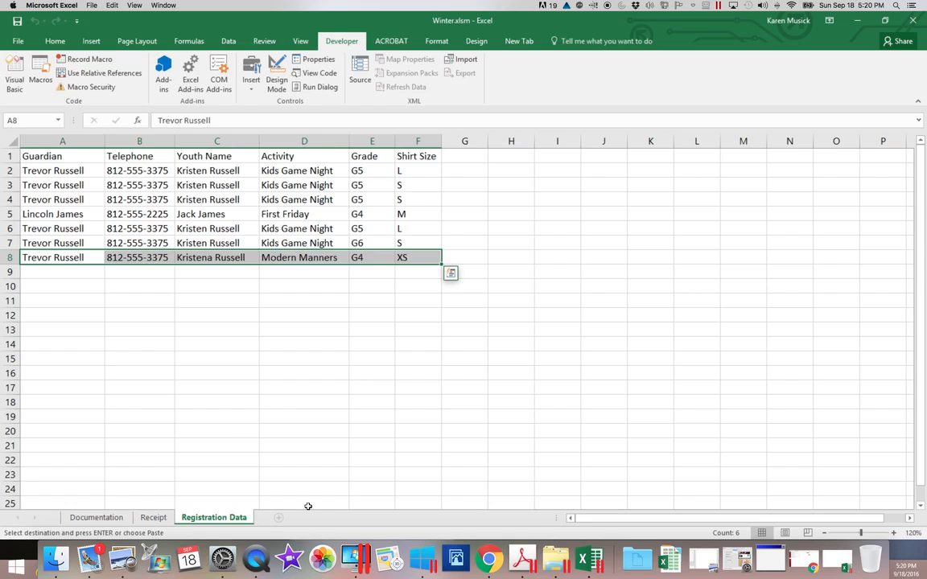
scroll(418, 515, right, 5)
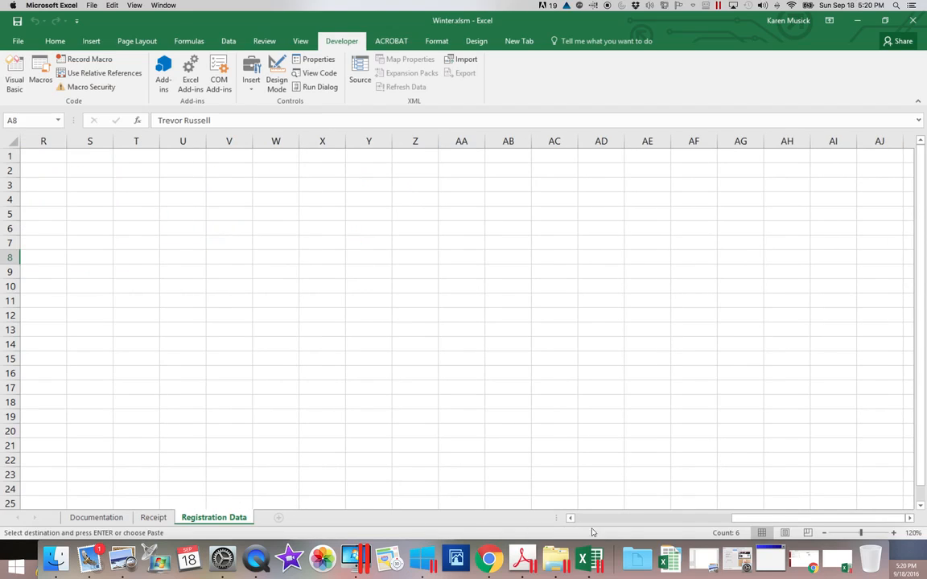
drag(777, 523, 569, 516)
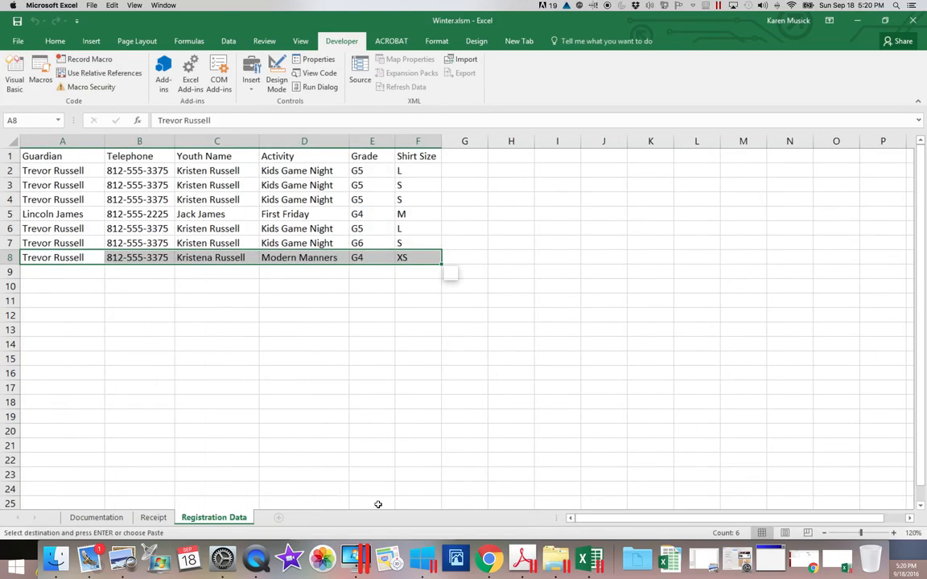
Step: Return to the Receipt worksheet's registration data and save the workbook
click(154, 517)
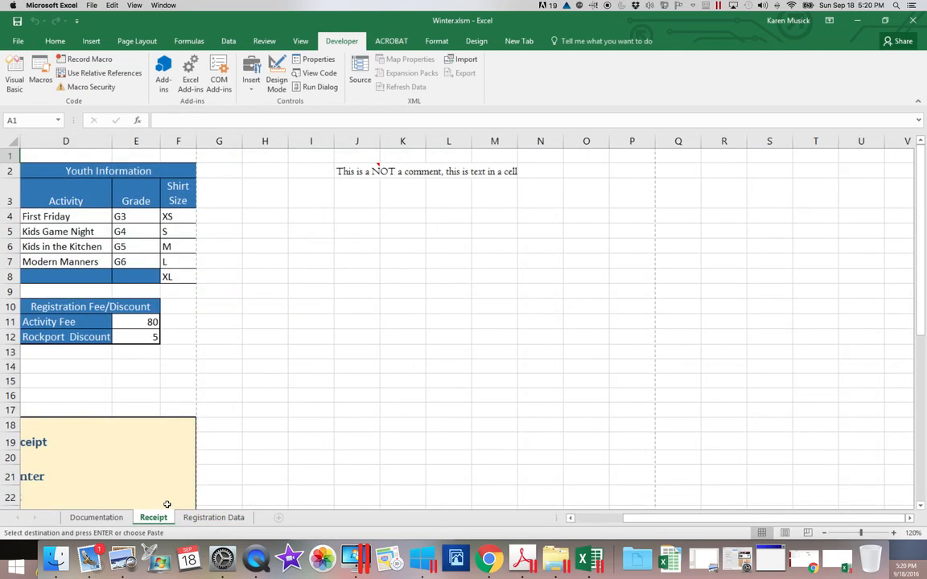
drag(615, 518, 582, 523)
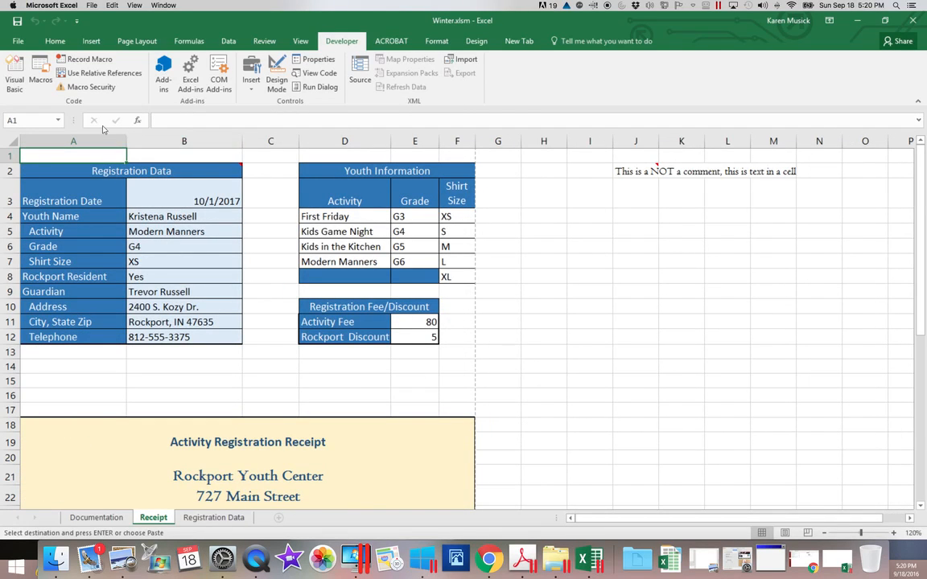
click(17, 24)
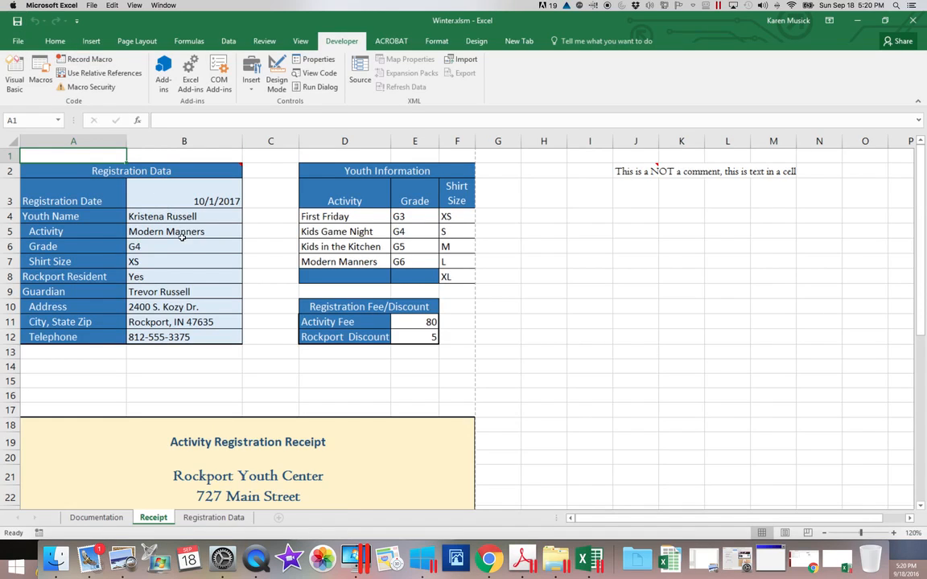